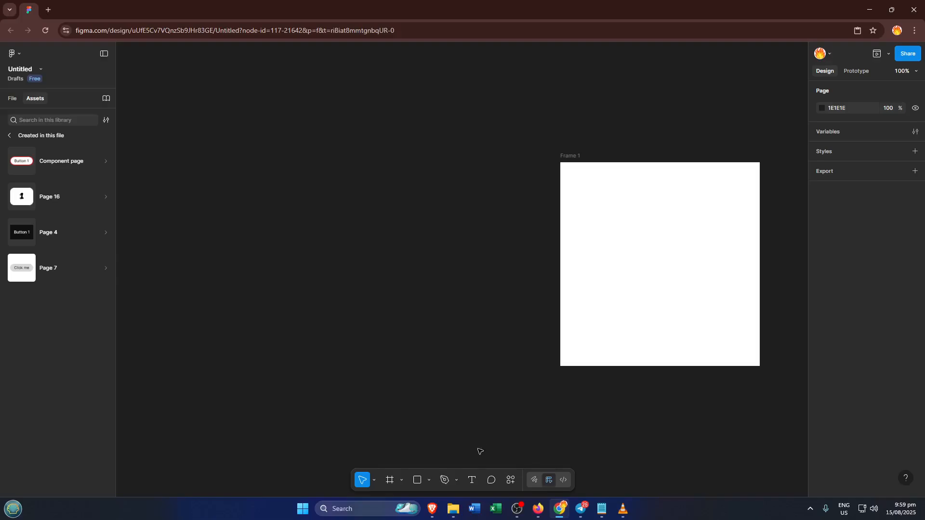
Step: Add a text layer reading "cell1" on the empty canvas beside Frame 1
{"action": "left_click", "coordinate": [472, 481]}
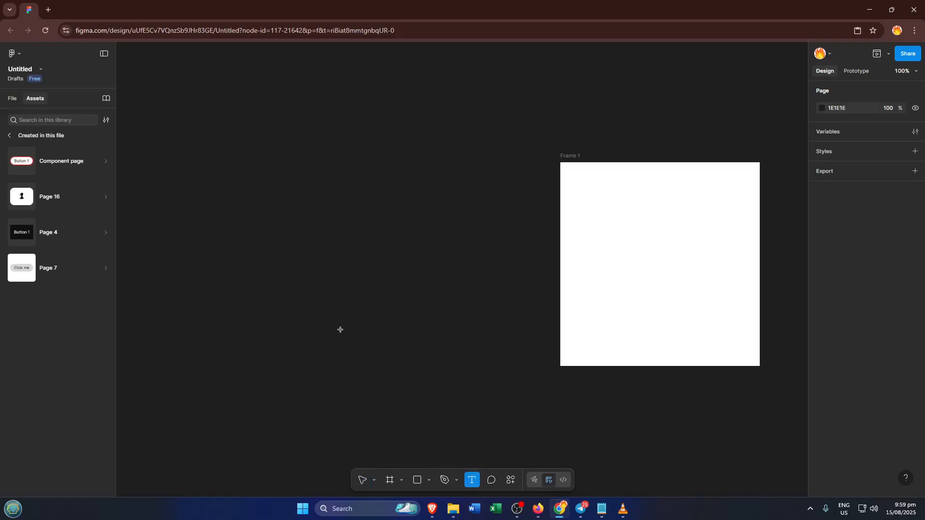
{"action": "left_click", "coordinate": [285, 245]}
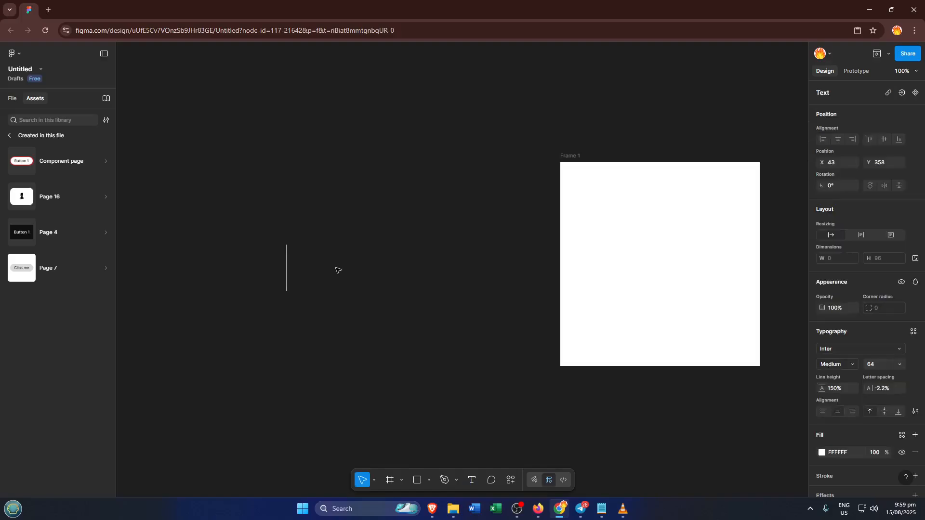
{"action": "type", "text": "cell"}
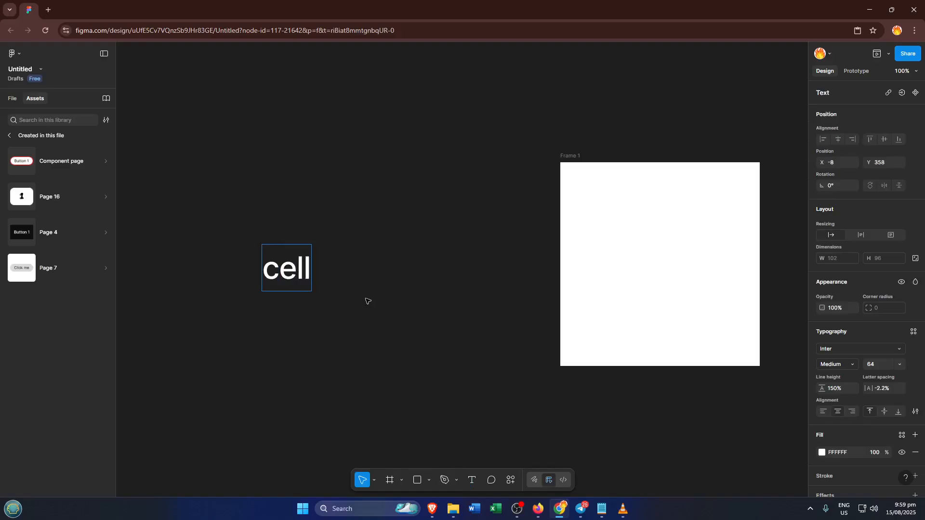
{"action": "type", "text": "1"}
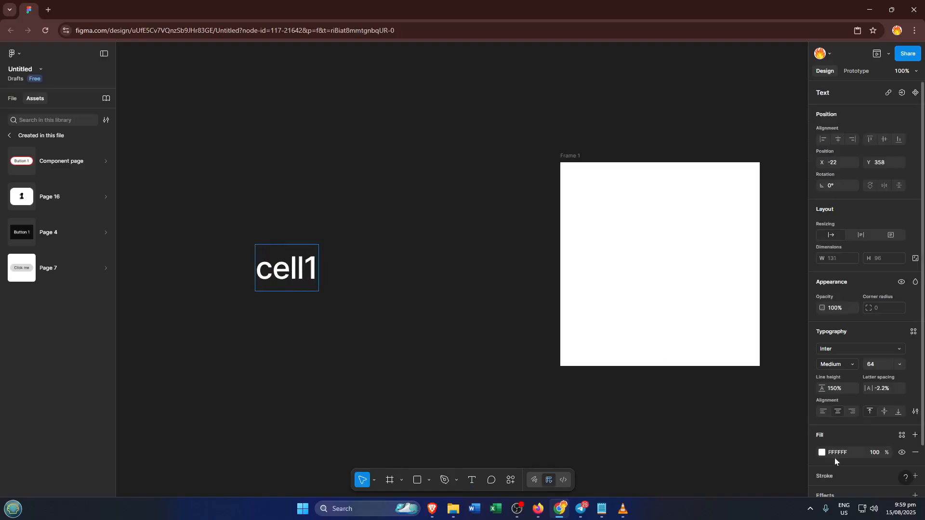
Step: Change the fill color of the "cell1" text to green 03E826
{"action": "left_click", "coordinate": [822, 452]}
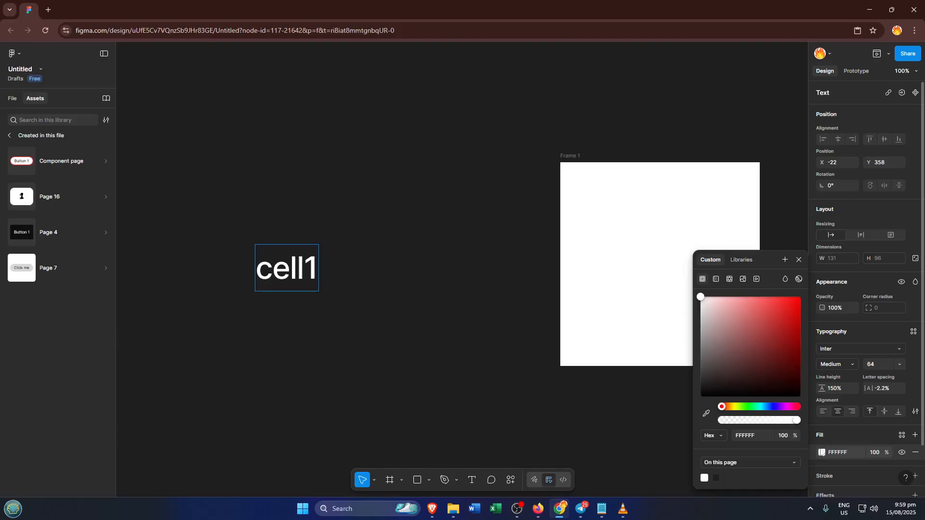
{"action": "left_click", "coordinate": [749, 407]}
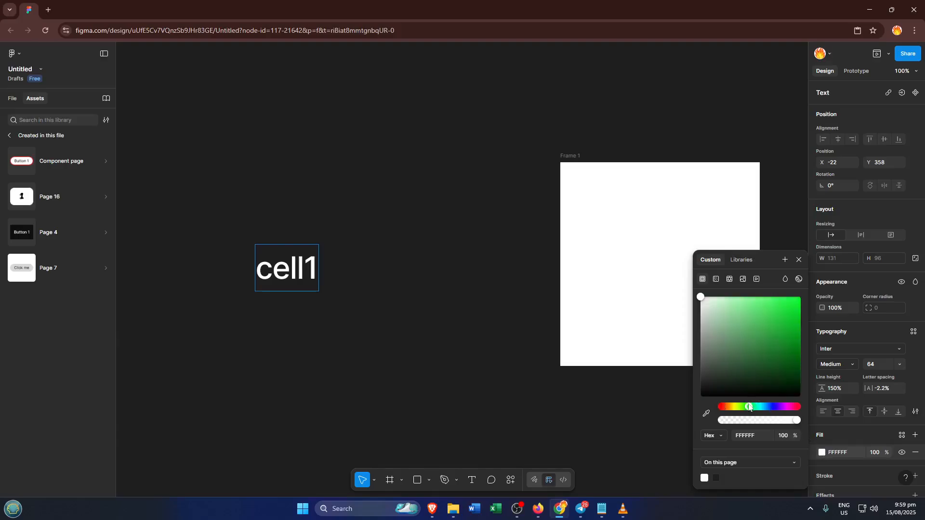
{"action": "left_click", "coordinate": [789, 308]}
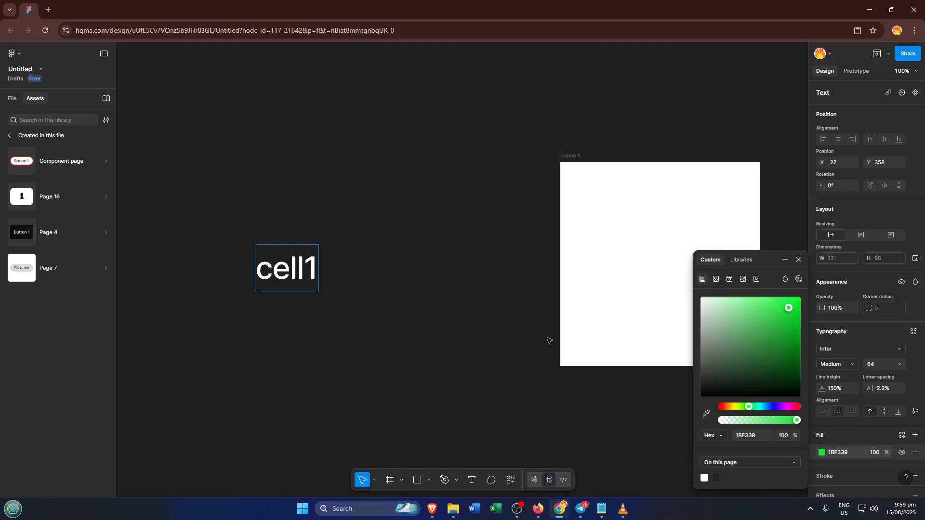
{"action": "key", "text": "ctrl+z"}
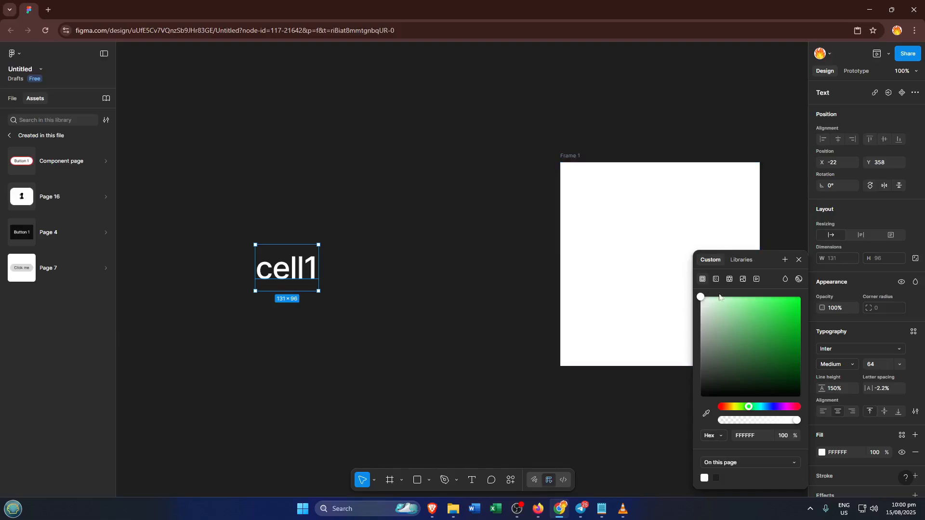
{"action": "left_click", "coordinate": [799, 306]}
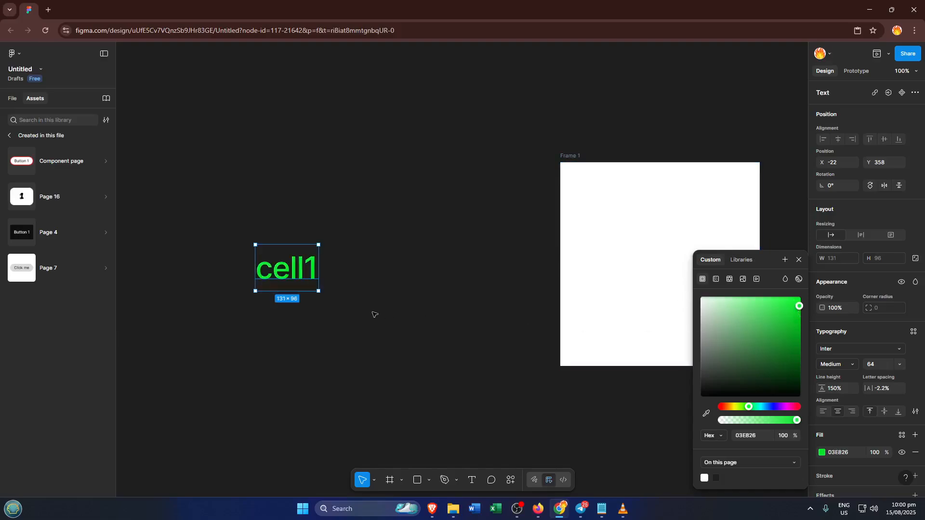
{"action": "left_click", "coordinate": [357, 307]}
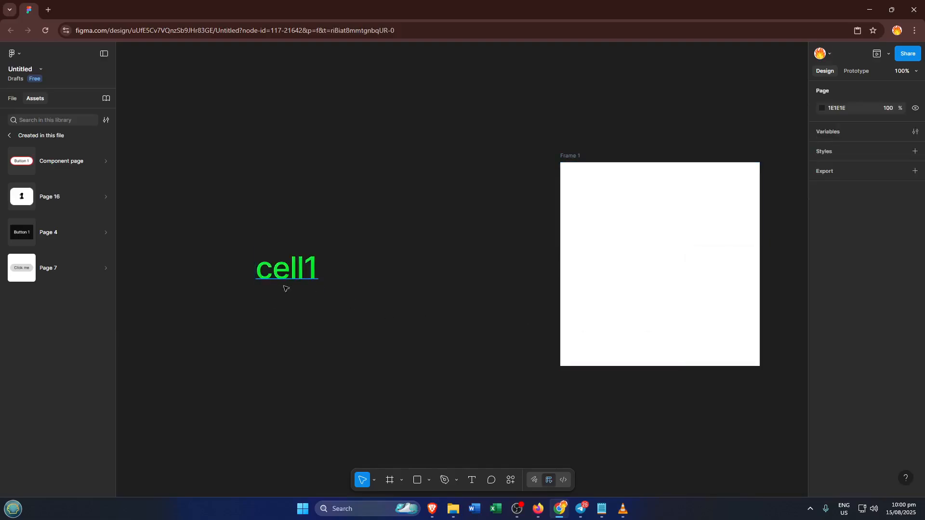
Step: Draw a rectangle about 169 × 142 over the "cell1" text and fill it with off-white FBF6F6
{"action": "left_click", "coordinate": [415, 480]}
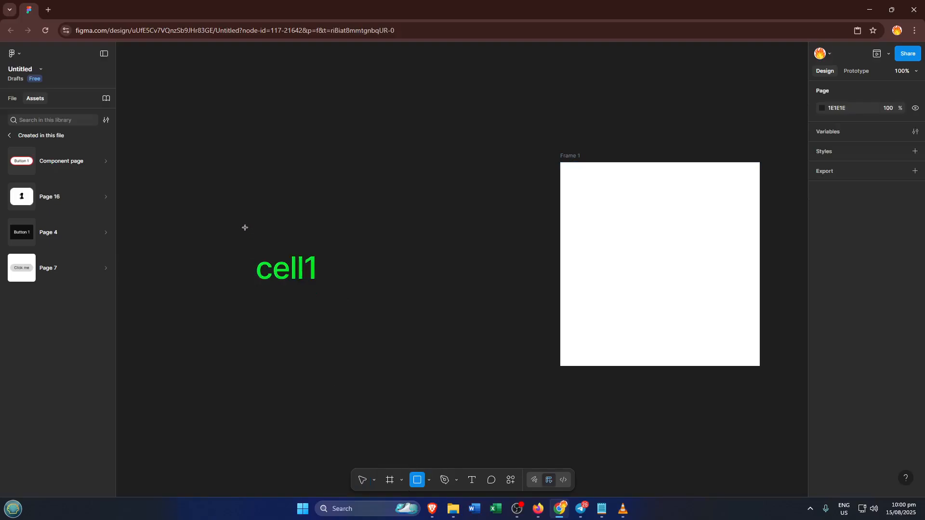
{"action": "left_click_drag", "start_coordinate": [245, 232], "coordinate": [328, 300]}
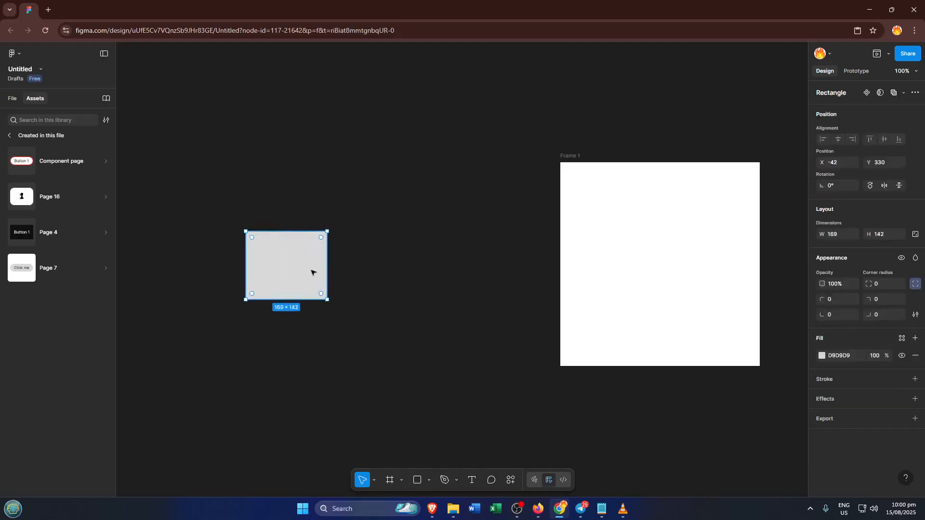
{"action": "left_click", "coordinate": [822, 357]}
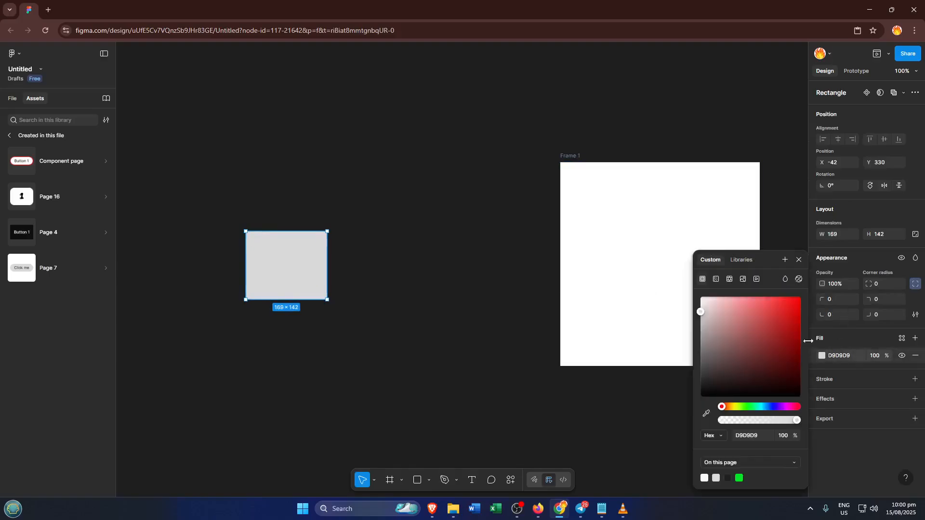
{"action": "left_click", "coordinate": [702, 300]}
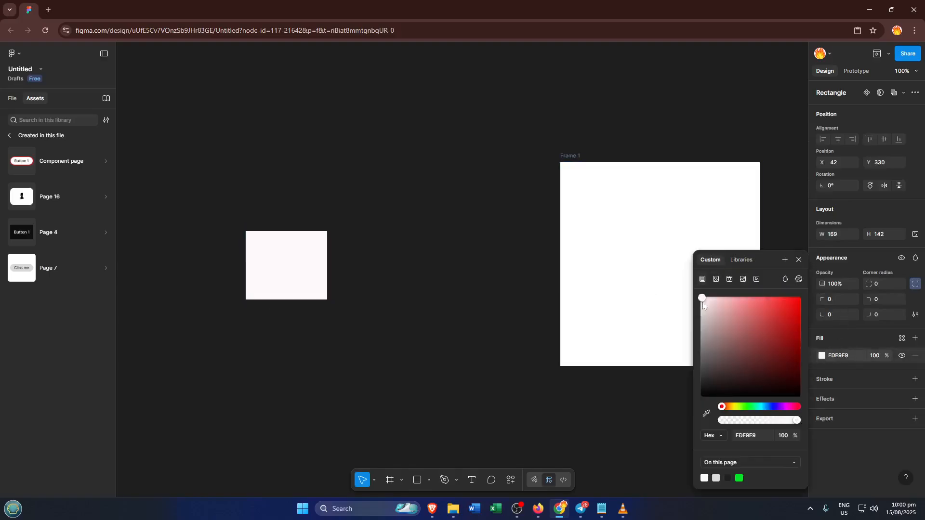
Step: Send the off-white rectangle to the back, behind the "cell1" text
{"action": "right_click", "coordinate": [289, 268]}
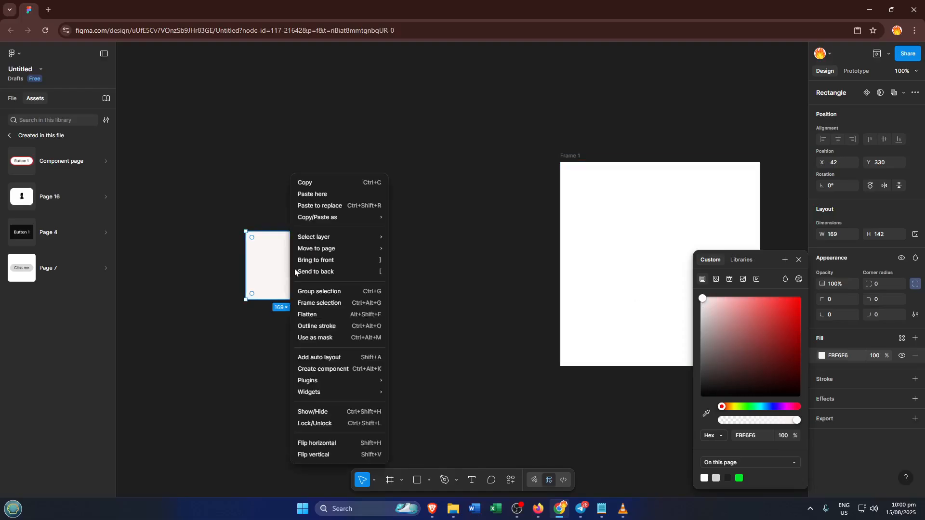
{"action": "left_click", "coordinate": [356, 271]}
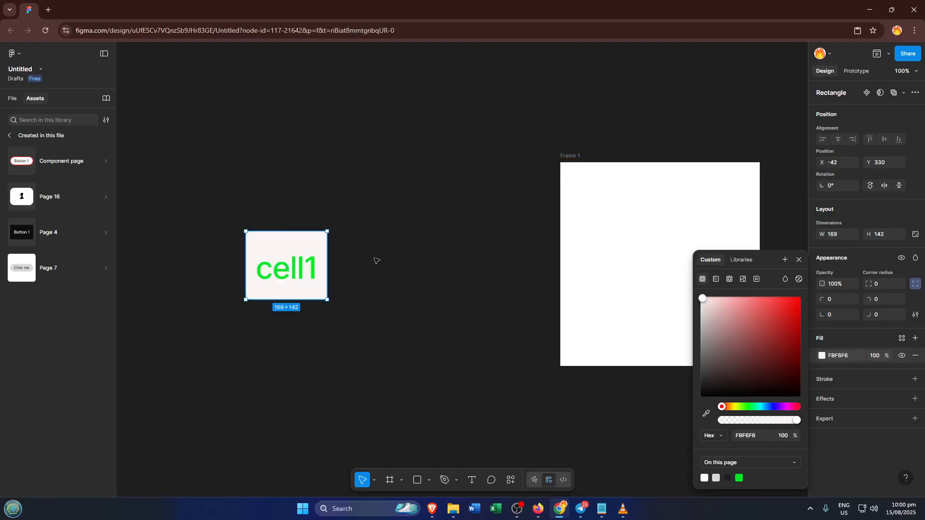
{"action": "left_click", "coordinate": [385, 204]}
Step: Group the rectangle with the "cell1" text and turn the group into a component
{"action": "left_click_drag", "start_coordinate": [214, 201], "coordinate": [357, 322]}
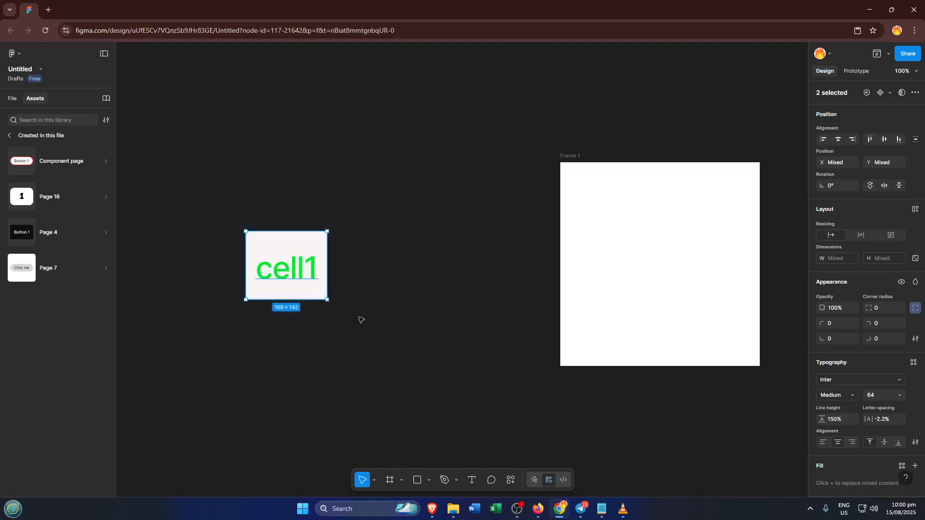
{"action": "key", "text": "ctrl+g"}
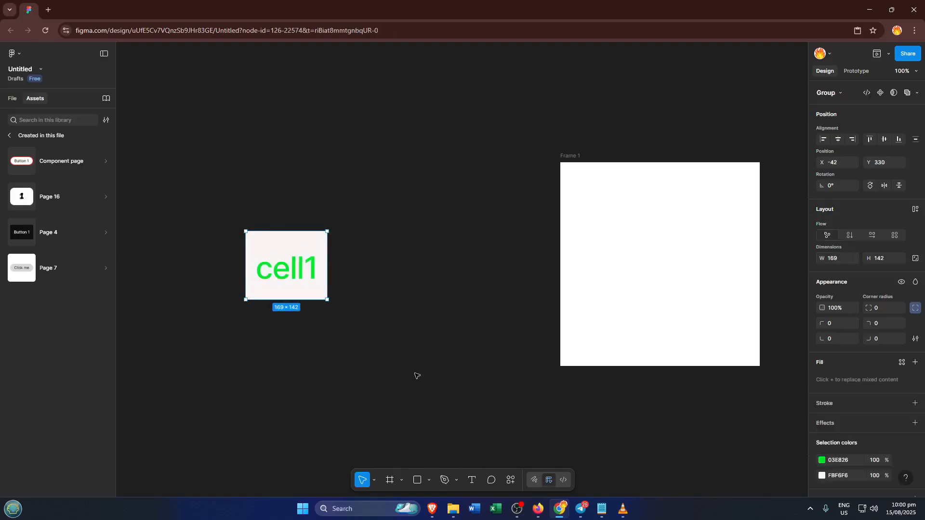
{"action": "left_click", "coordinate": [881, 93]}
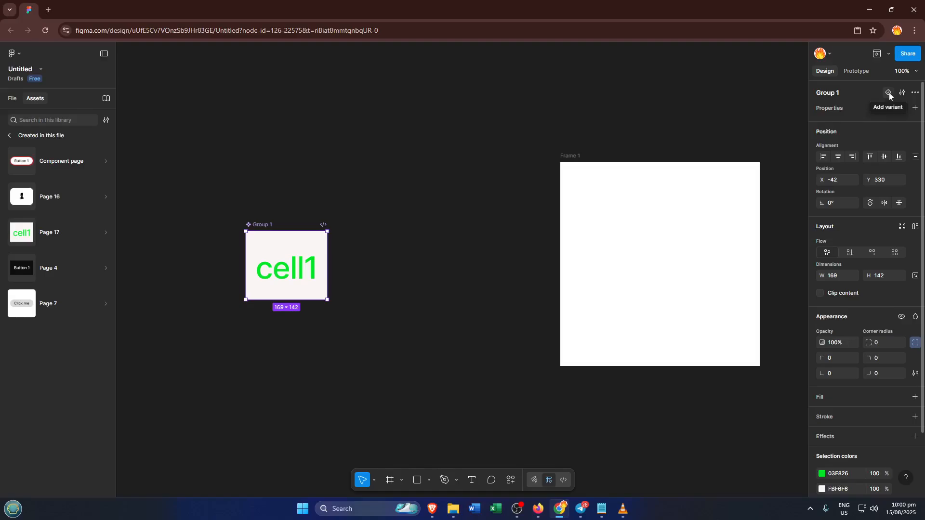
Step: Add a second variant to the cell component and change its background color to yellow FECC07
{"action": "left_click", "coordinate": [889, 93]}
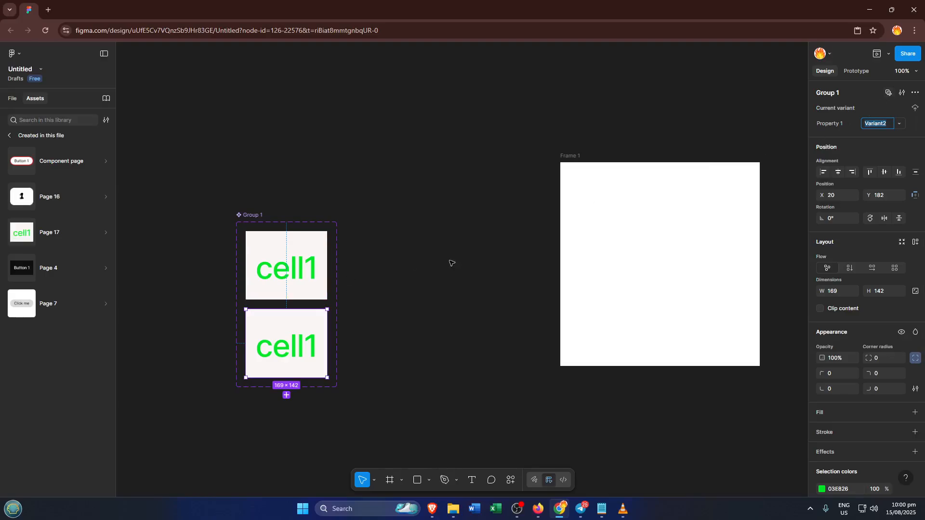
{"action": "left_click", "coordinate": [303, 315]}
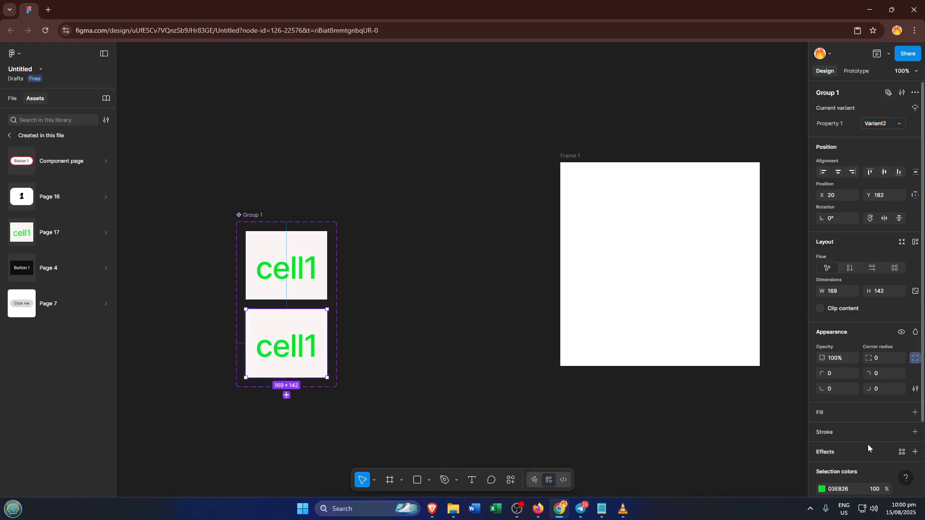
{"action": "scroll", "coordinate": [863, 450], "scroll_direction": "down", "scroll_amount": 3}
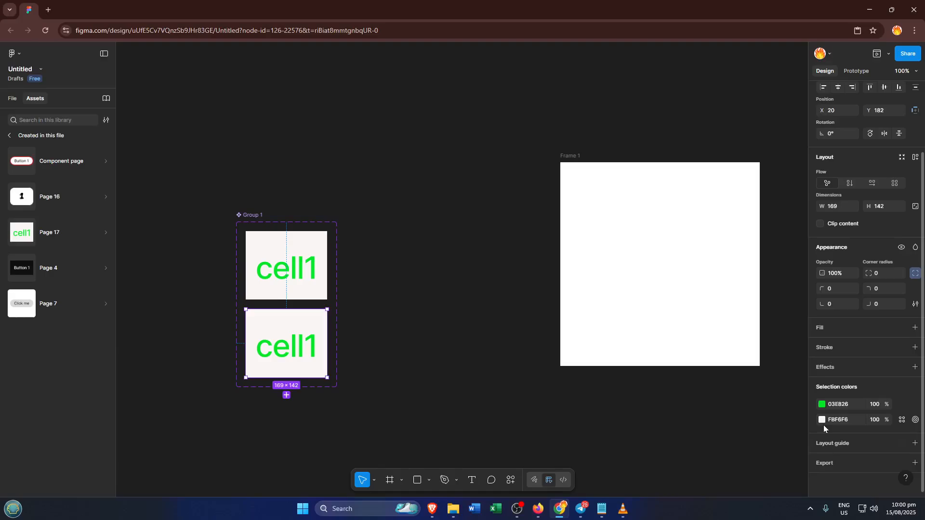
{"action": "left_click", "coordinate": [821, 420]}
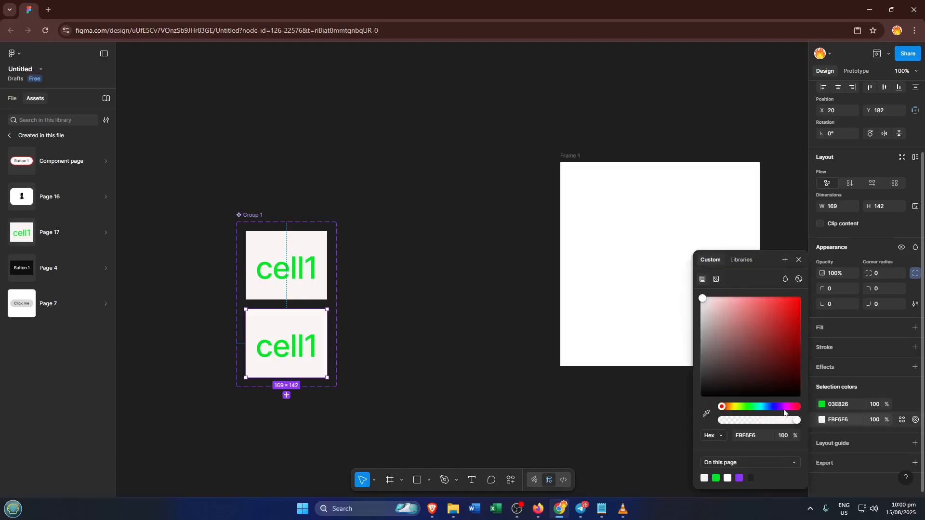
{"action": "left_click", "coordinate": [732, 408]}
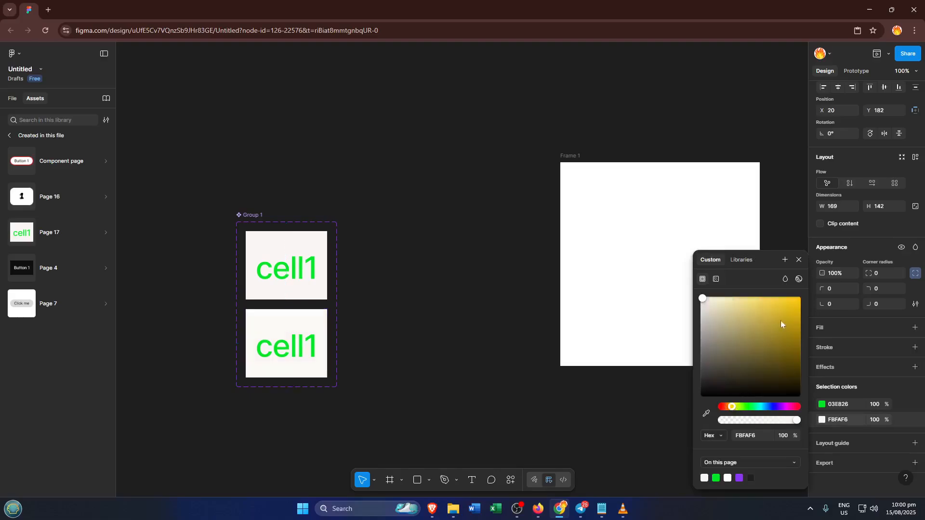
{"action": "left_click_drag", "start_coordinate": [792, 310], "coordinate": [799, 302]}
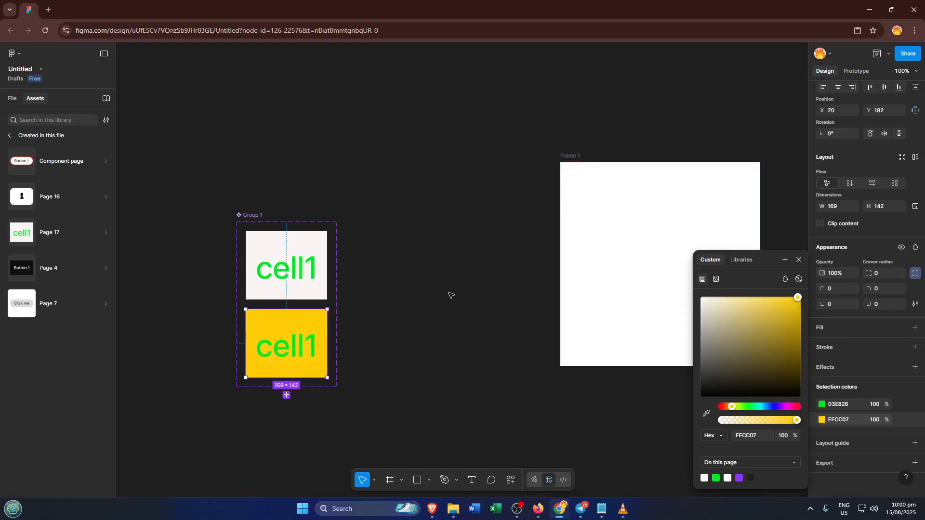
{"action": "left_click", "coordinate": [418, 292]}
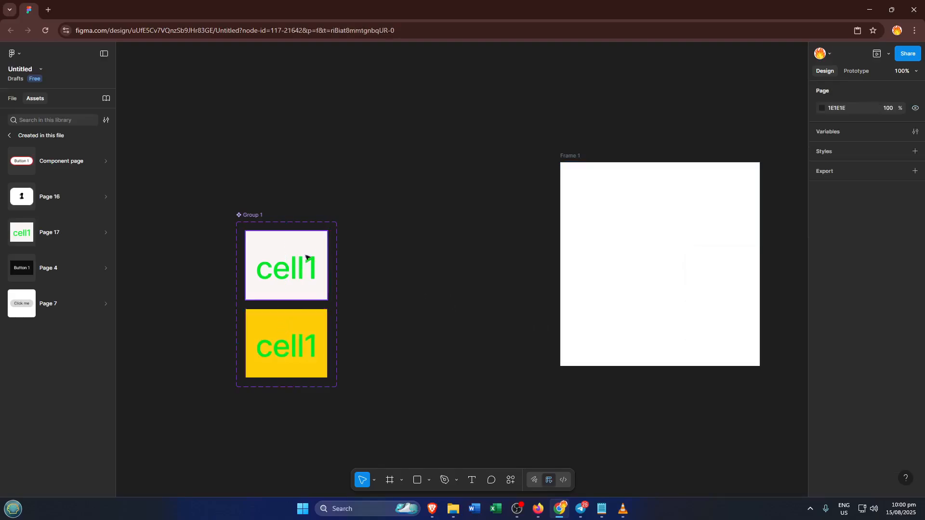
Step: Create a prototype connection from the white default variant to the yellow variant, triggered While hovering
{"action": "left_click", "coordinate": [853, 72]}
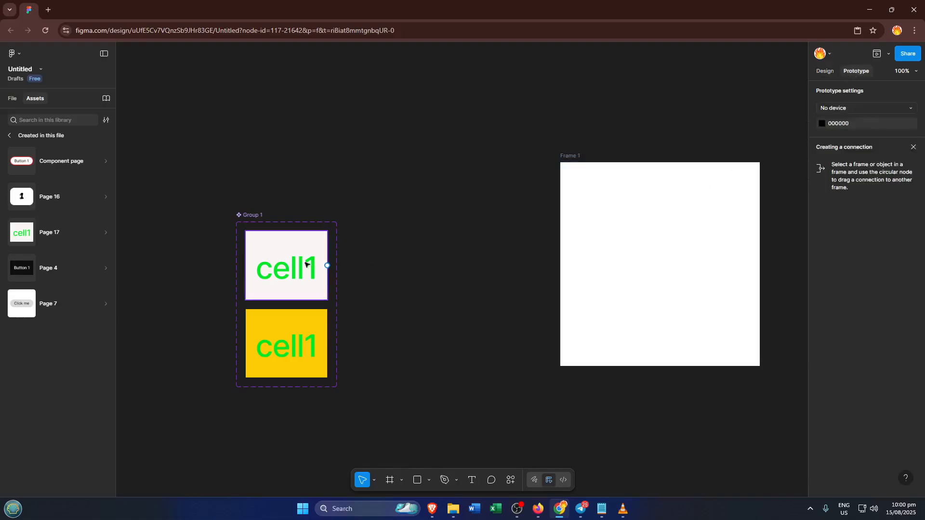
{"action": "left_click", "coordinate": [292, 252]}
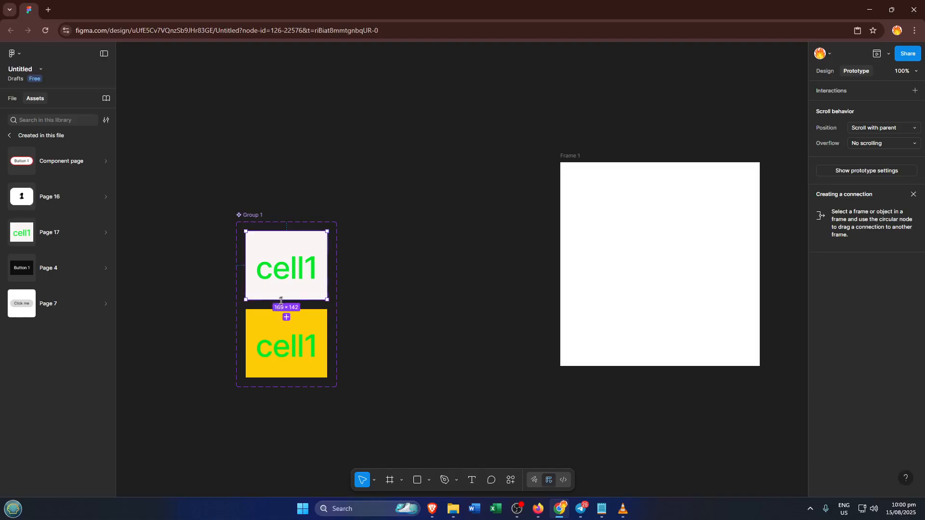
{"action": "mouse_move", "coordinate": [287, 302]}
{"action": "left_click_drag", "start_coordinate": [287, 302], "coordinate": [286, 318]}
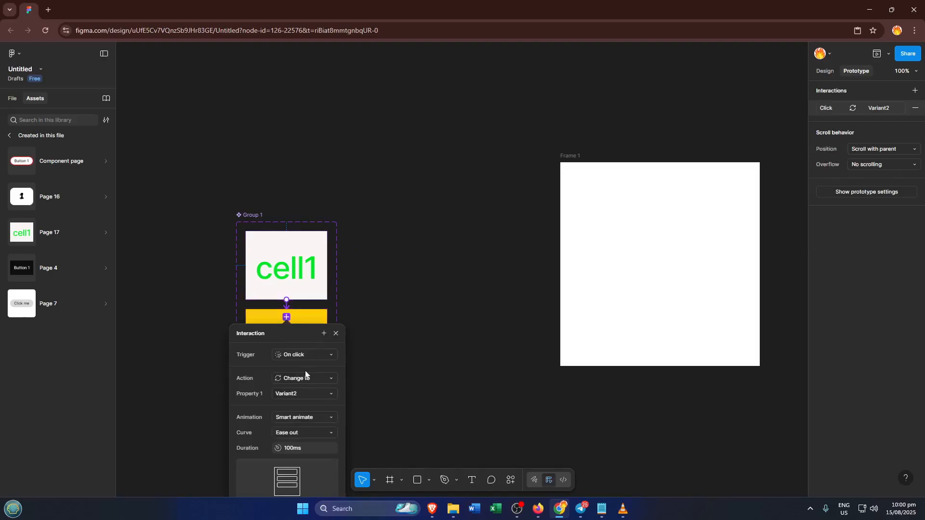
{"action": "left_click", "coordinate": [306, 357]}
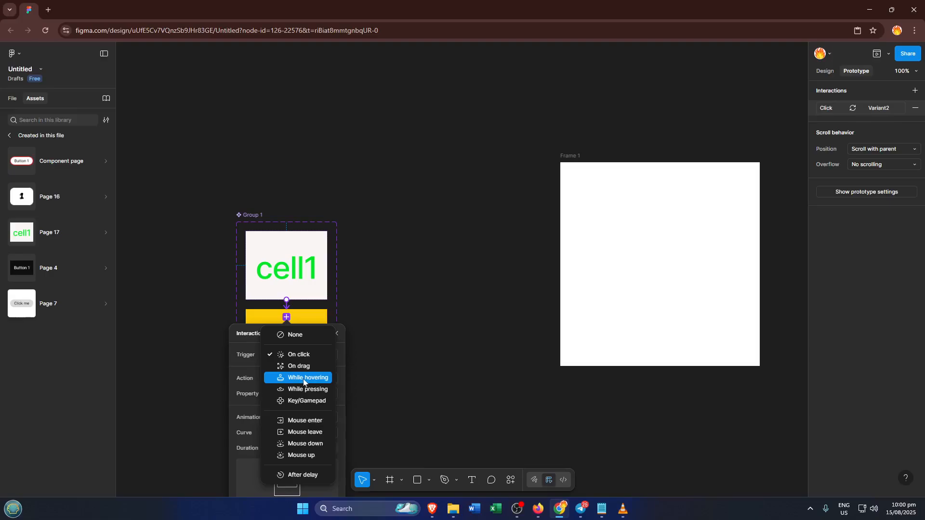
{"action": "left_click", "coordinate": [304, 379]}
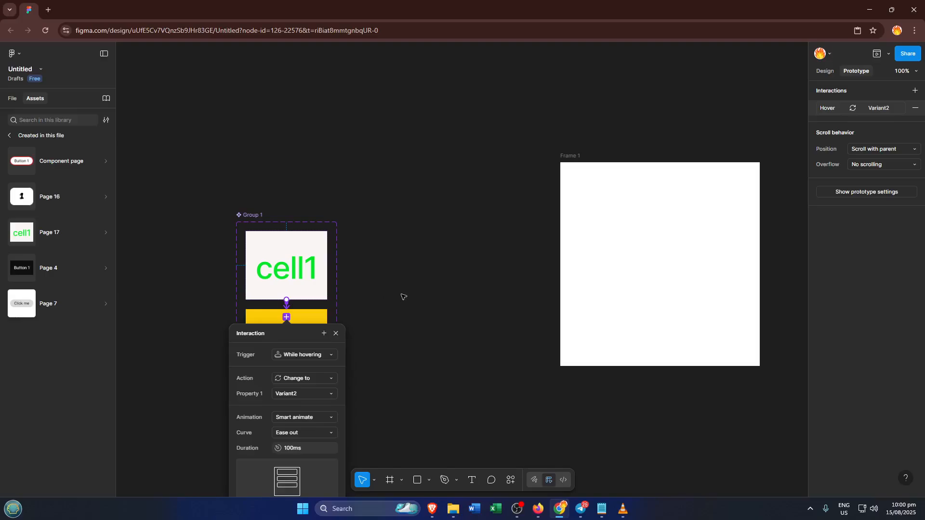
{"action": "scroll", "coordinate": [297, 397], "scroll_direction": "down", "scroll_amount": 1}
{"action": "scroll", "coordinate": [316, 413], "scroll_direction": "down", "scroll_amount": 2}
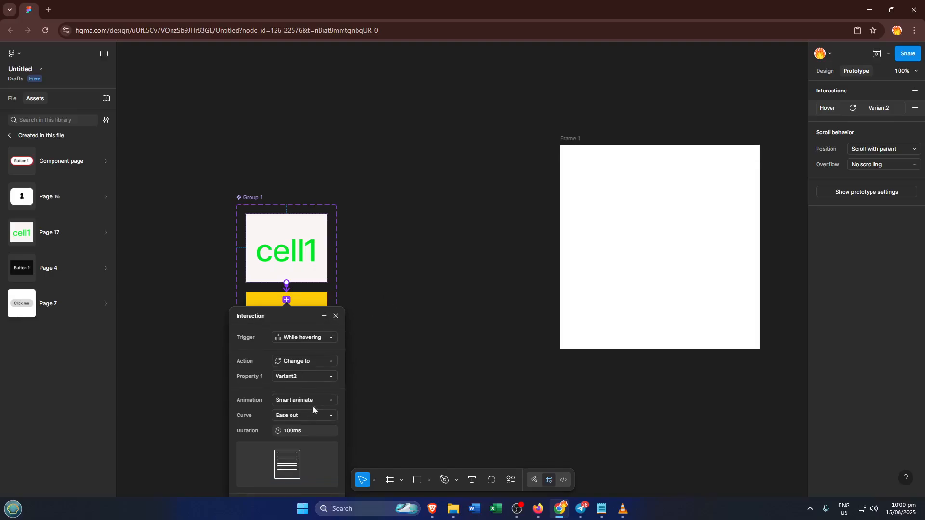
{"action": "left_click", "coordinate": [421, 280]}
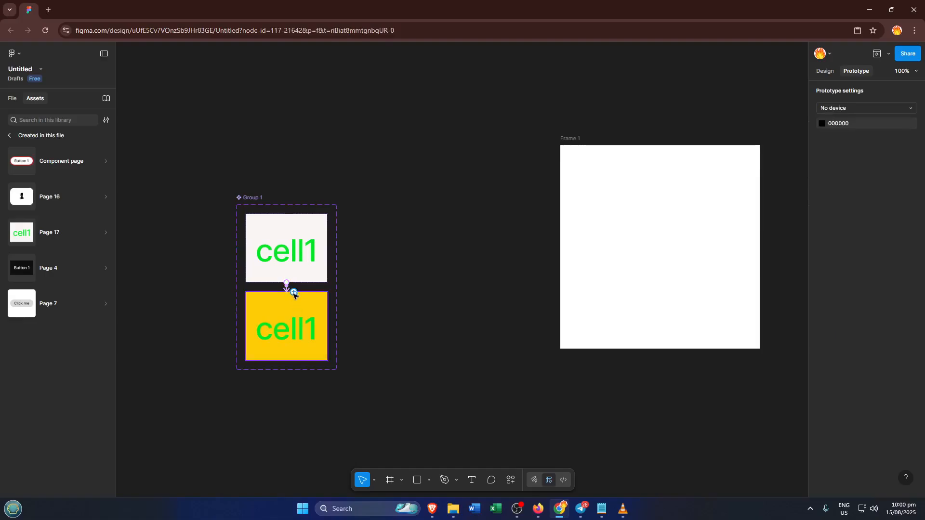
Step: Create a prototype connection from the yellow variant back to the default variant, triggered on Mouse leave
{"action": "left_click", "coordinate": [291, 293]}
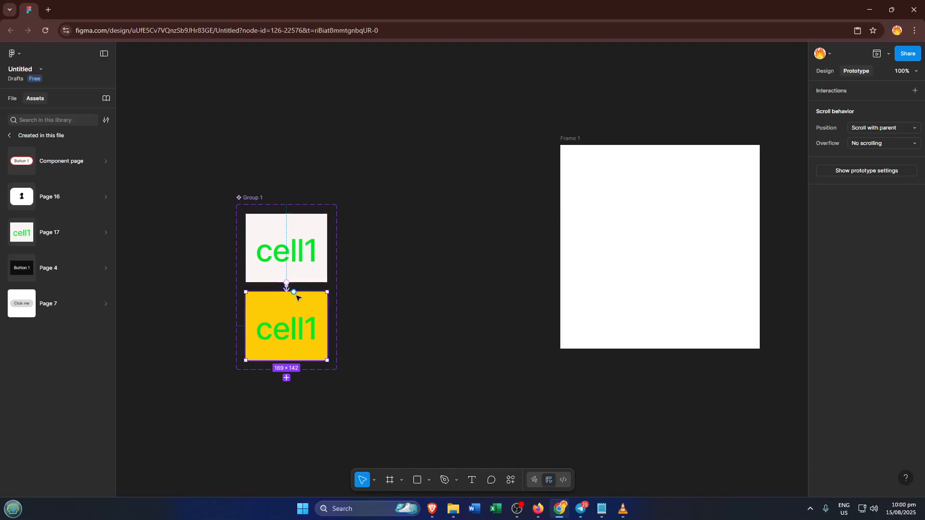
{"action": "left_click_drag", "start_coordinate": [293, 292], "coordinate": [289, 280]}
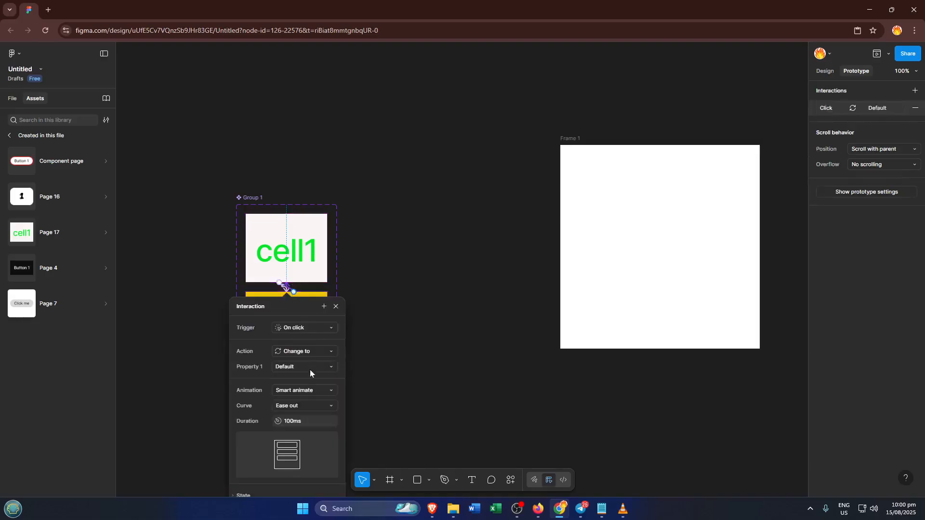
{"action": "left_click", "coordinate": [312, 331]}
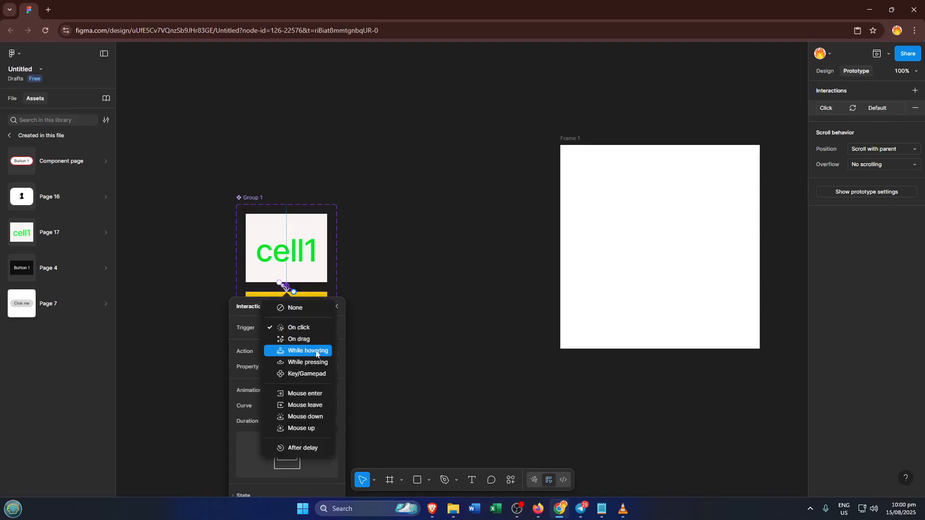
{"action": "left_click", "coordinate": [309, 406]}
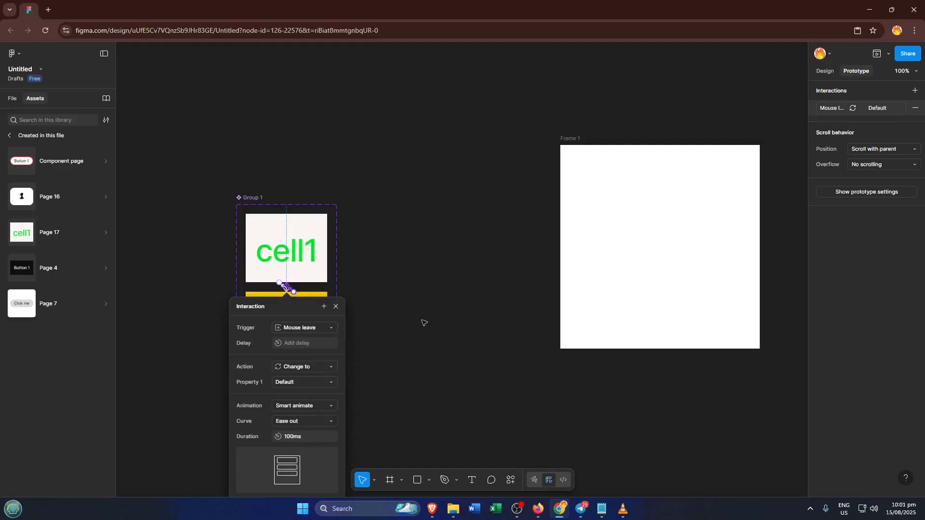
{"action": "left_click", "coordinate": [484, 162]}
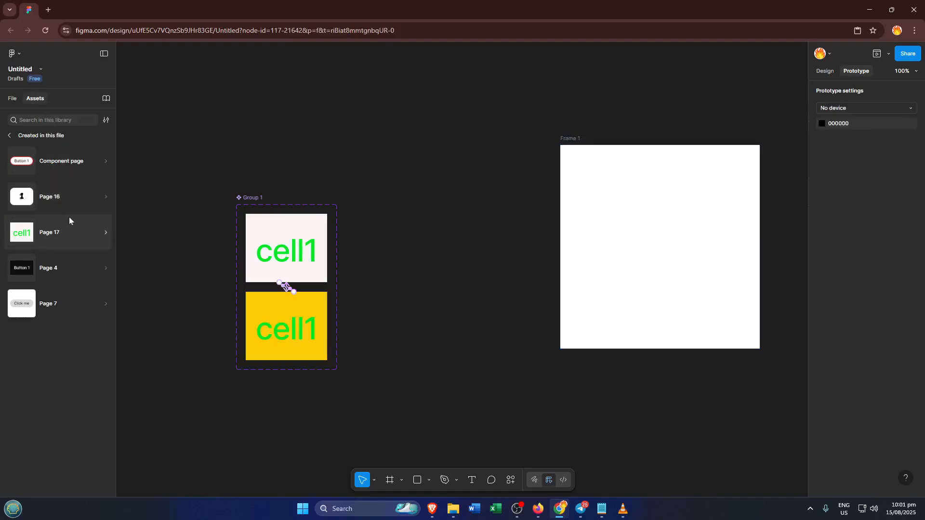
Step: Place an instance of the Page 17 cell component inside the white Frame 1, slightly above its center
{"action": "left_click", "coordinate": [69, 231]}
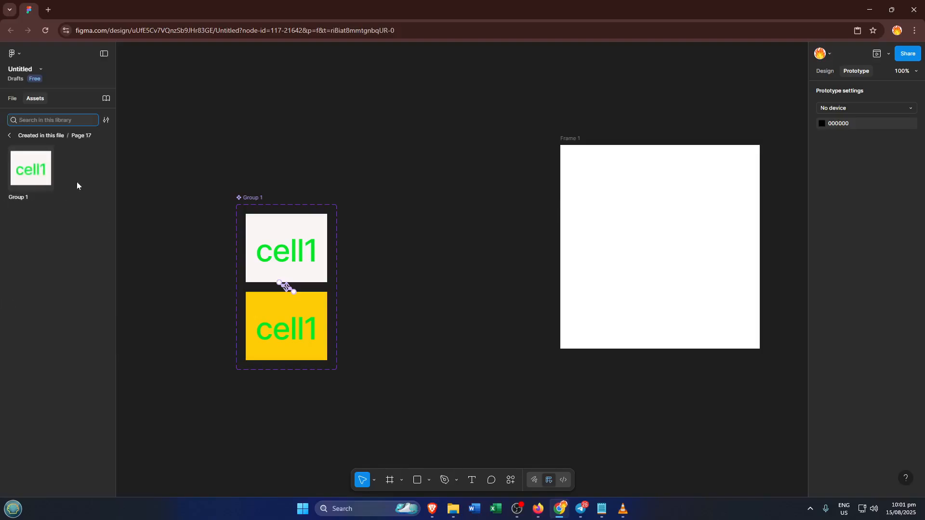
{"action": "left_click_drag", "start_coordinate": [33, 169], "coordinate": [668, 223]}
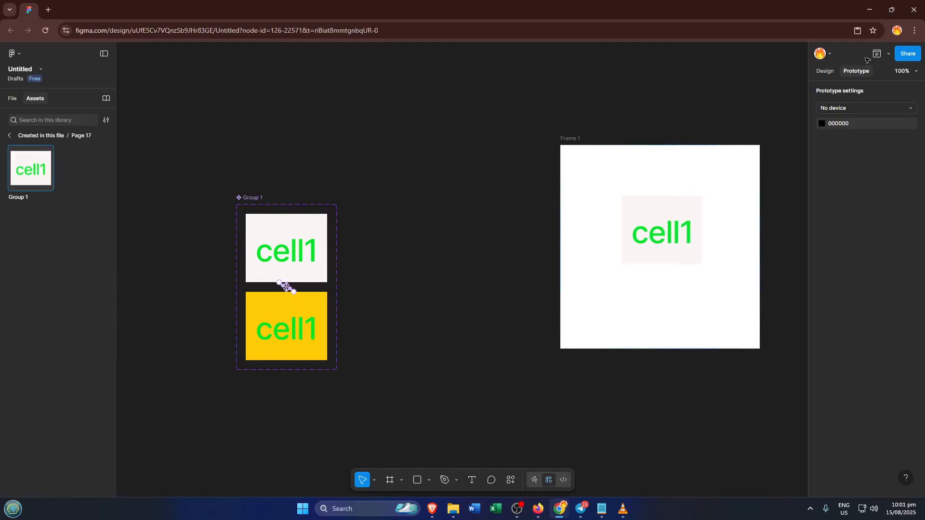
Step: Preview the prototype and test the hover interaction on the "cell1" cell
{"action": "left_click", "coordinate": [889, 56]}
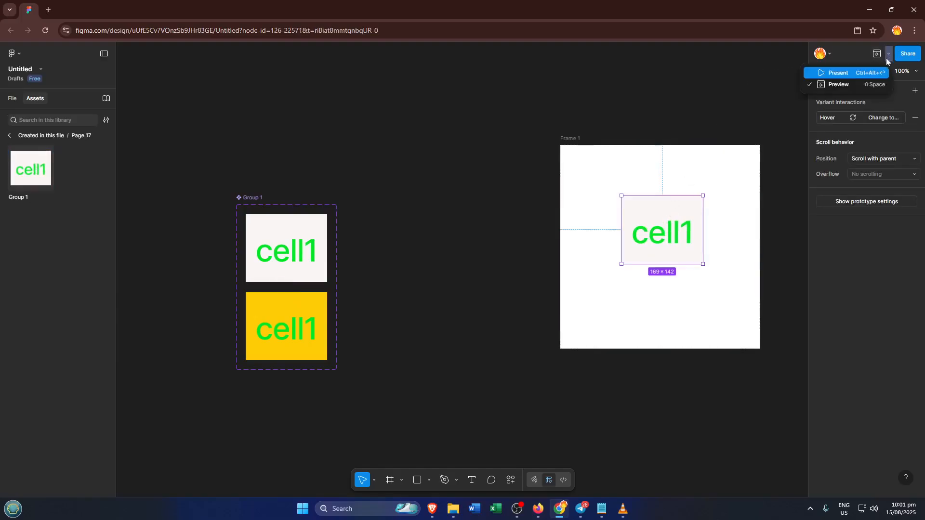
{"action": "left_click", "coordinate": [840, 86]}
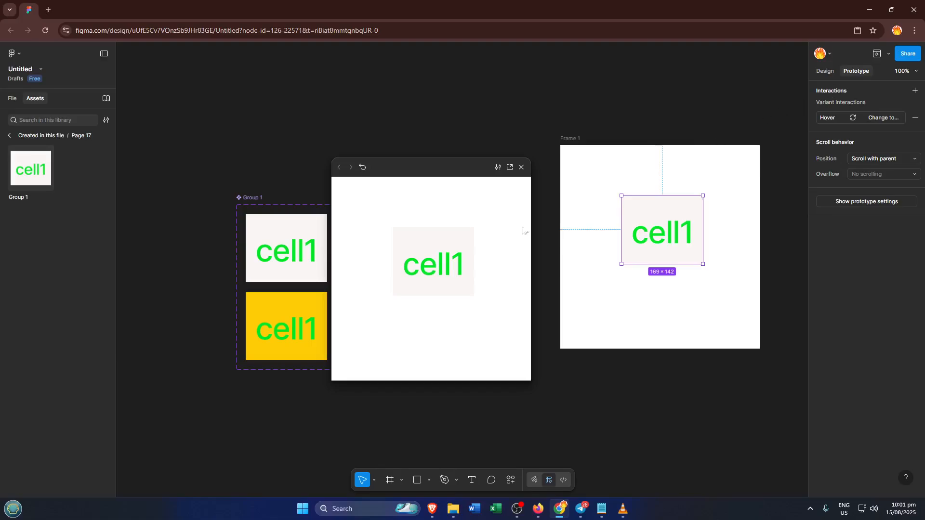
{"action": "mouse_move", "coordinate": [443, 283]}
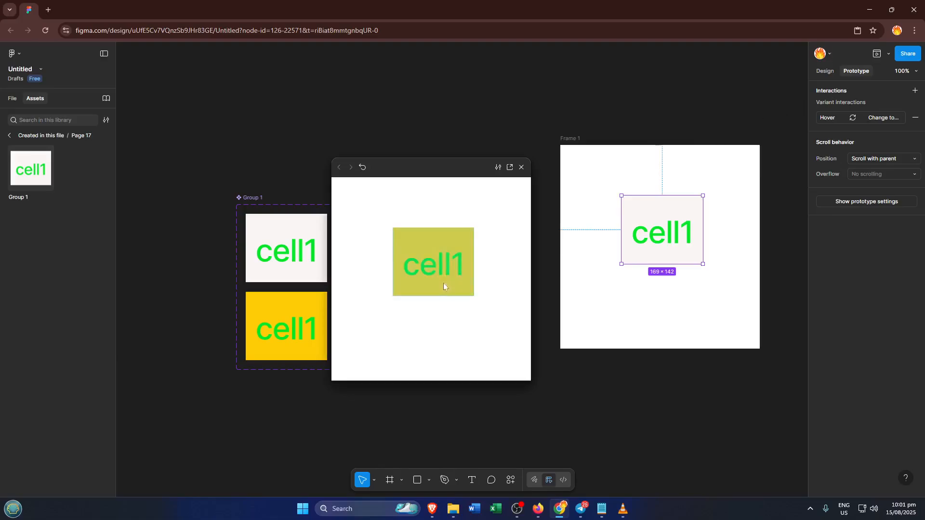